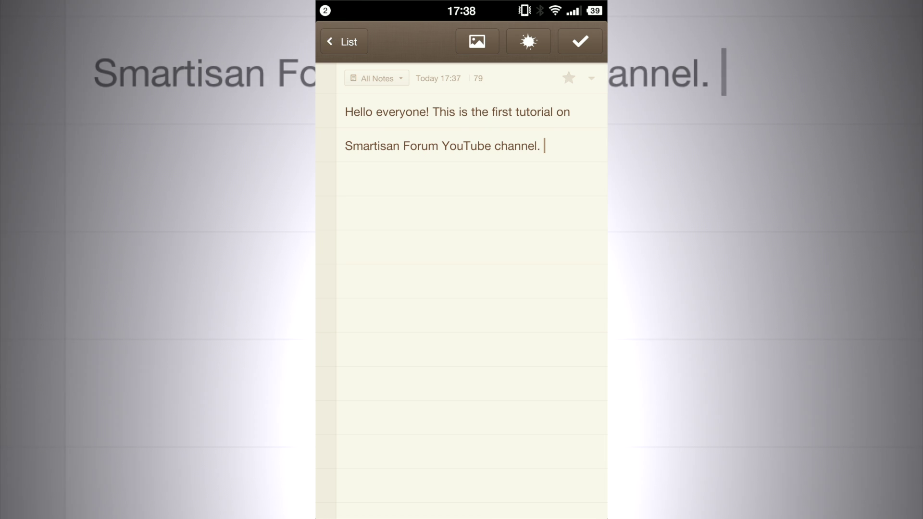
Step: Press firmly on the note's sentence to break it into Big Bang word tiles
click(469, 145)
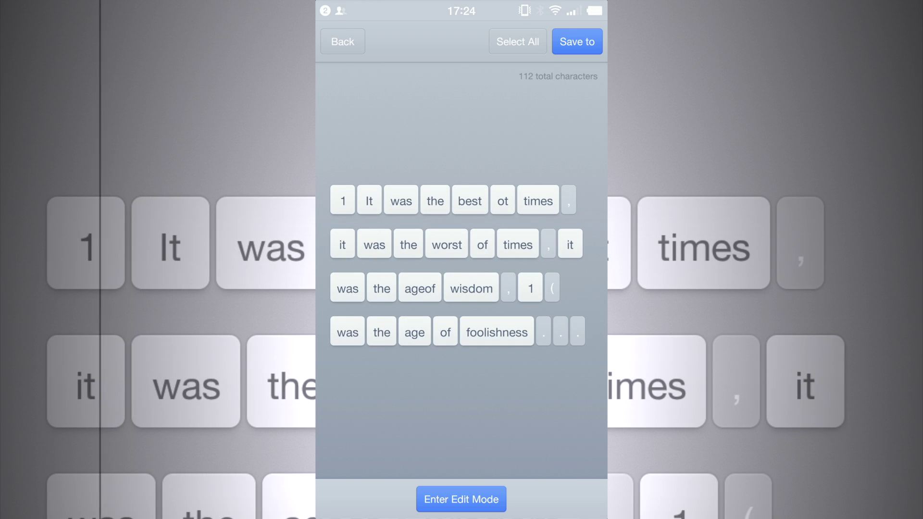
Step: Select the recognised tiles from 'It' through 'wisdom' to the 'foolishness' line
drag(369, 201, 572, 253)
drag(575, 264, 472, 292)
drag(348, 357, 542, 356)
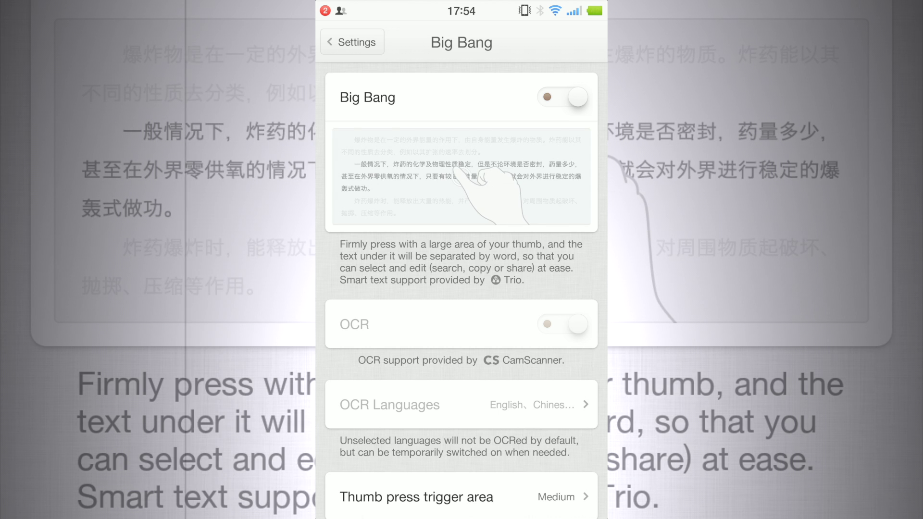
scroll(461, 289, down, 3)
scroll(556, 180, down, 2)
Step: Turn on OCR and install the required CamScanner app from the App Market
click(566, 112)
click(535, 328)
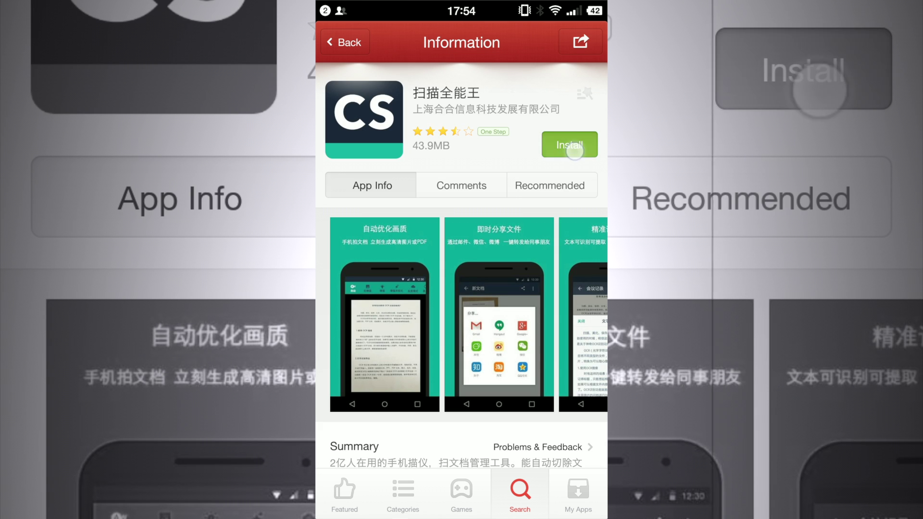
click(570, 144)
Step: Open Settings > Big Bang and check that English and Chinese are the OCR languages
key(Home)
click(498, 165)
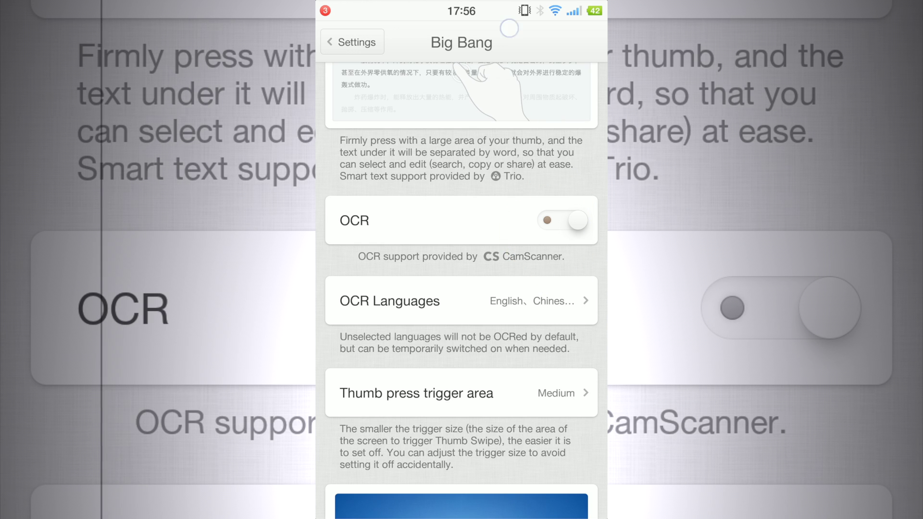
click(462, 300)
drag(544, 392, 563, 347)
mouse_move(546, 426)
mouse_down()
mouse_move(571, 258)
mouse_move(575, 88)
mouse_up()
scroll(505, 383, up, 5)
scroll(505, 310, up, 3)
scroll(513, 128, up, 2)
drag(495, 183, 570, 250)
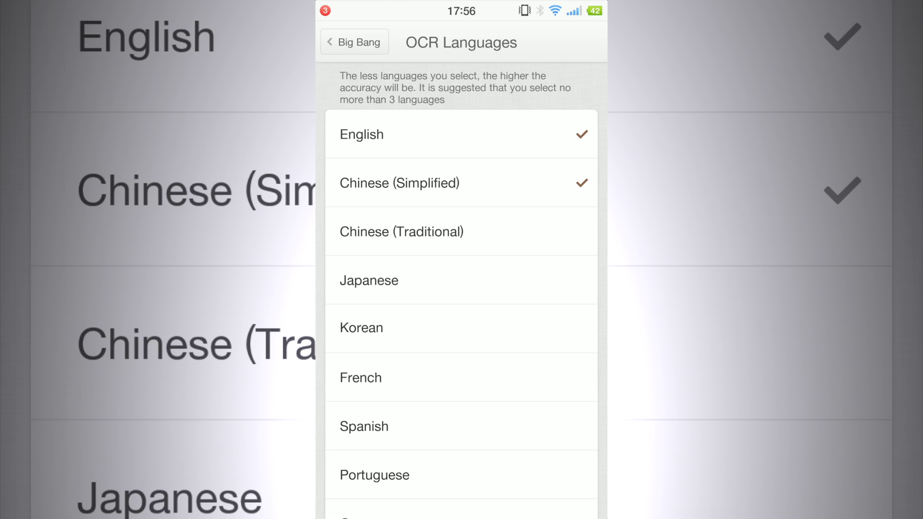
click(354, 43)
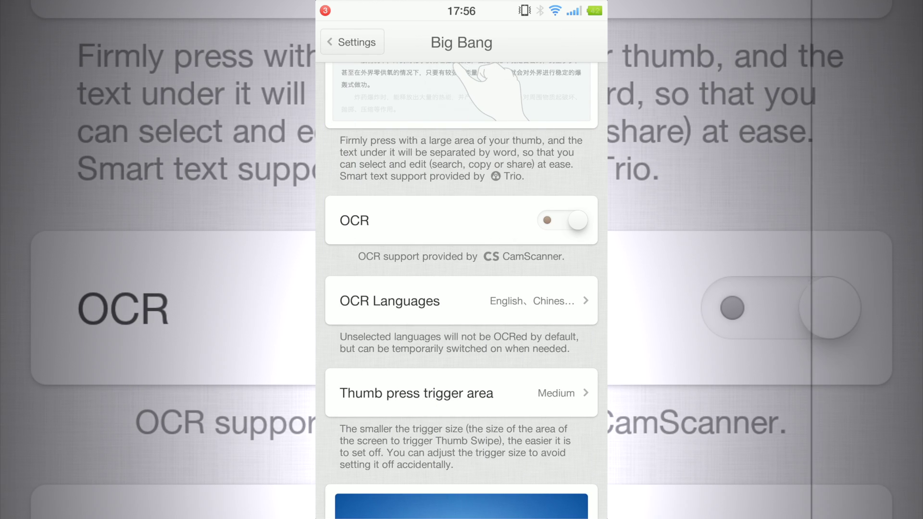
scroll(461, 289, down, 3)
Step: Try the Large and Maximum thumb press trigger areas, then settle on Medium
click(462, 253)
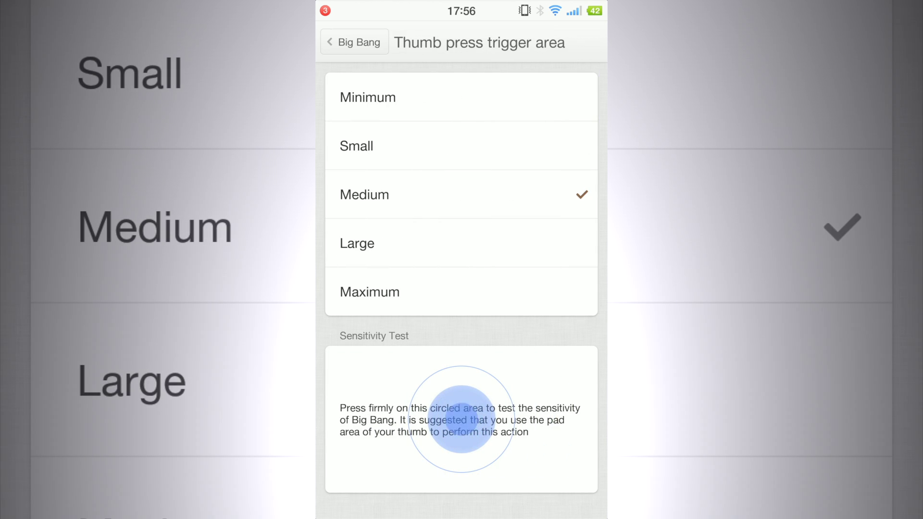
click(556, 192)
click(563, 243)
click(562, 305)
click(521, 197)
Step: Run the Sensitivity Test several times to launch the Big Bang word-tile screen
click(461, 418)
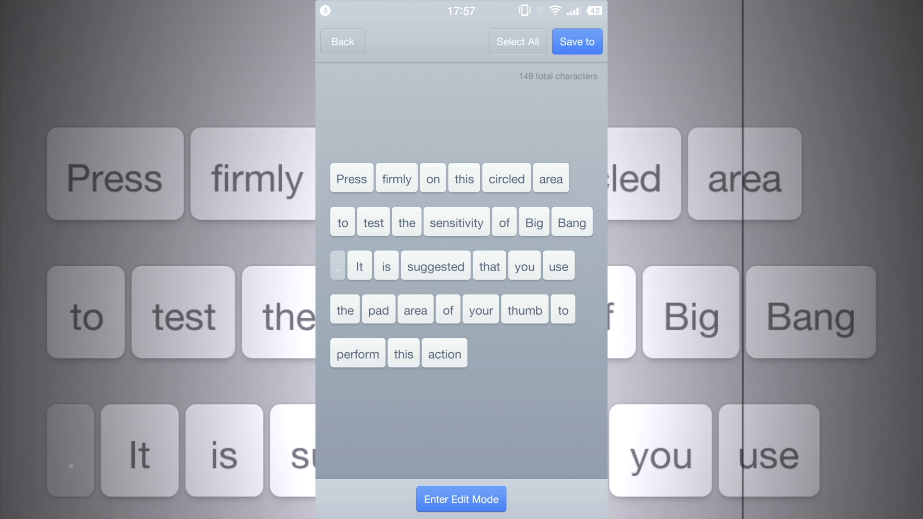
key(Escape)
click(472, 425)
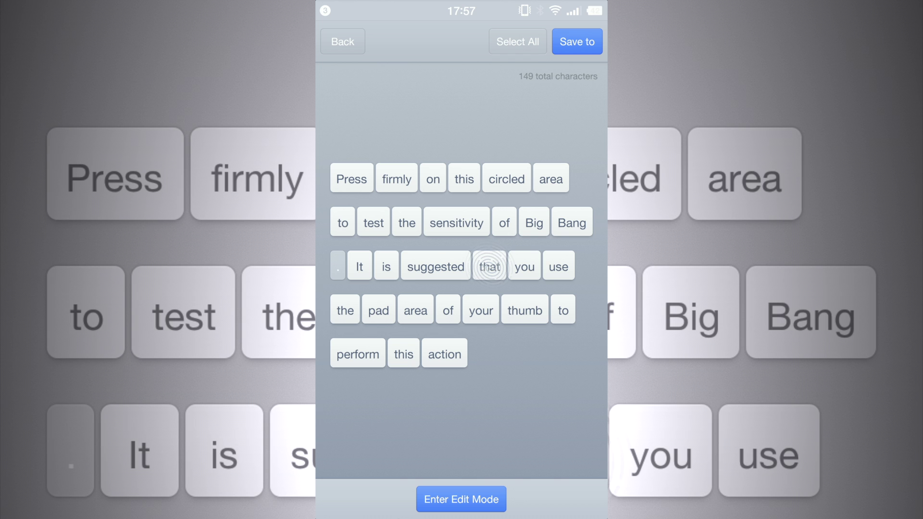
key(Escape)
click(462, 418)
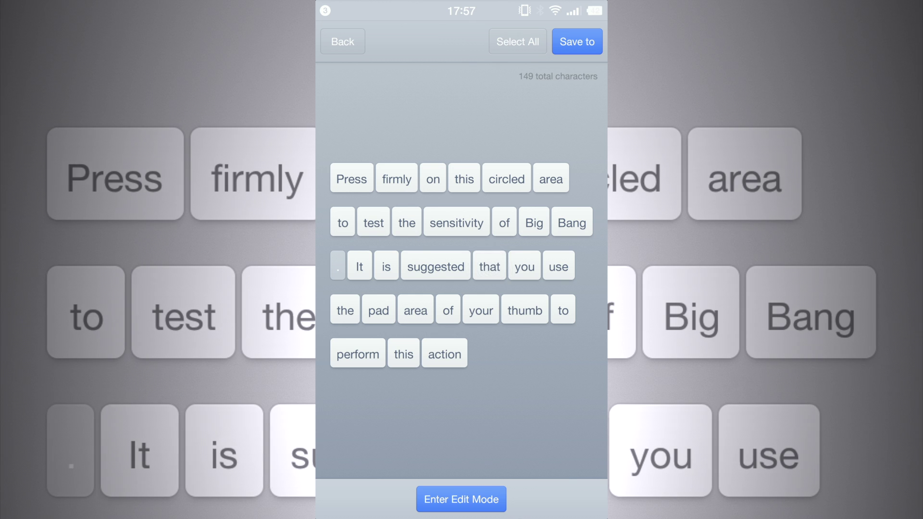
Step: With the trigger area on Medium, launch Big Bang from the Sensitivity Test circle
key(Escape)
click(365, 195)
click(470, 427)
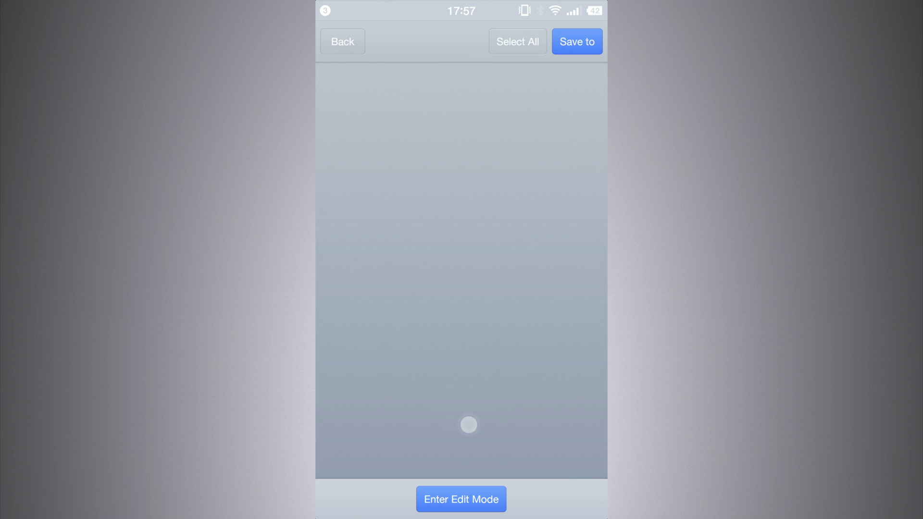